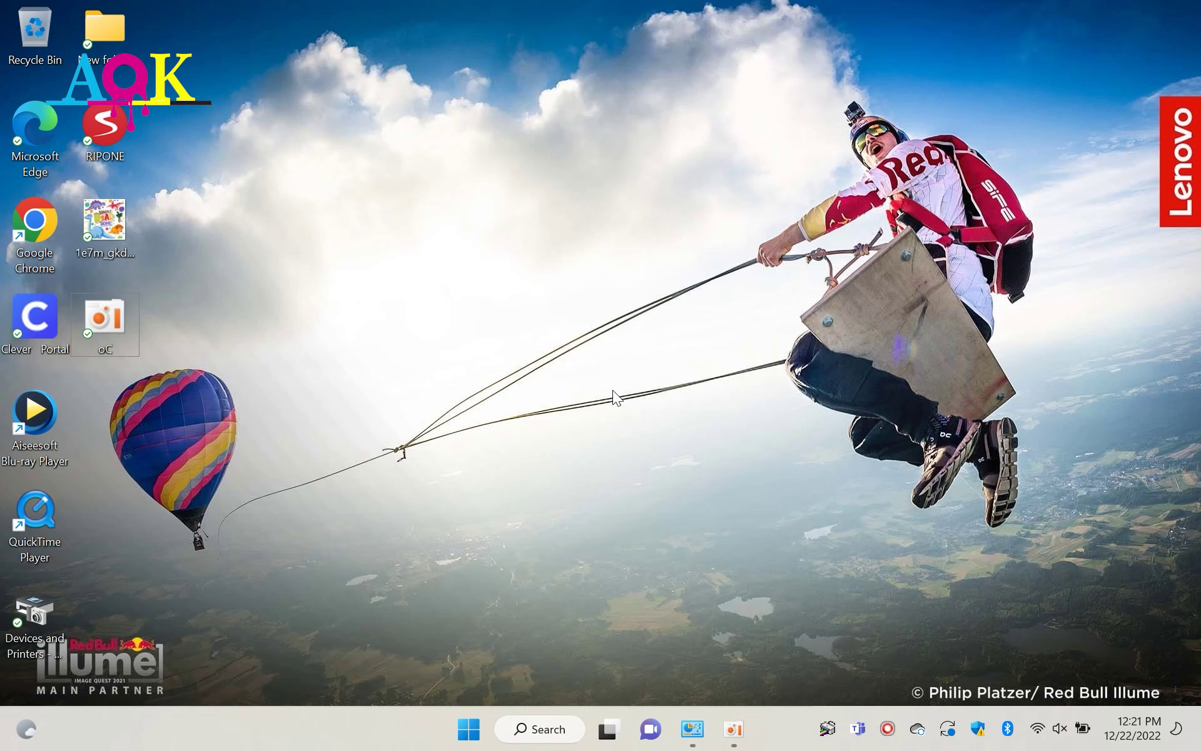
- Find Control Panel by searching 'panel', switch it to Large icons, and go to Devices and Printers
left_click(459, 742)
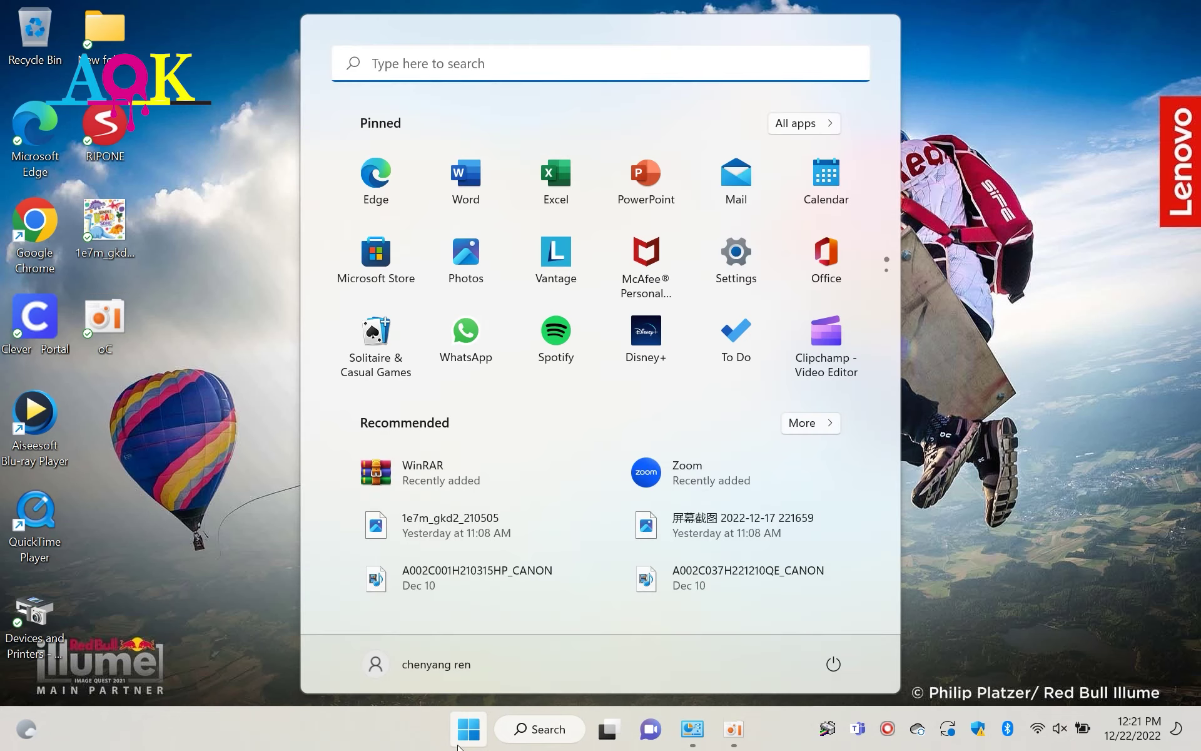
type("panel")
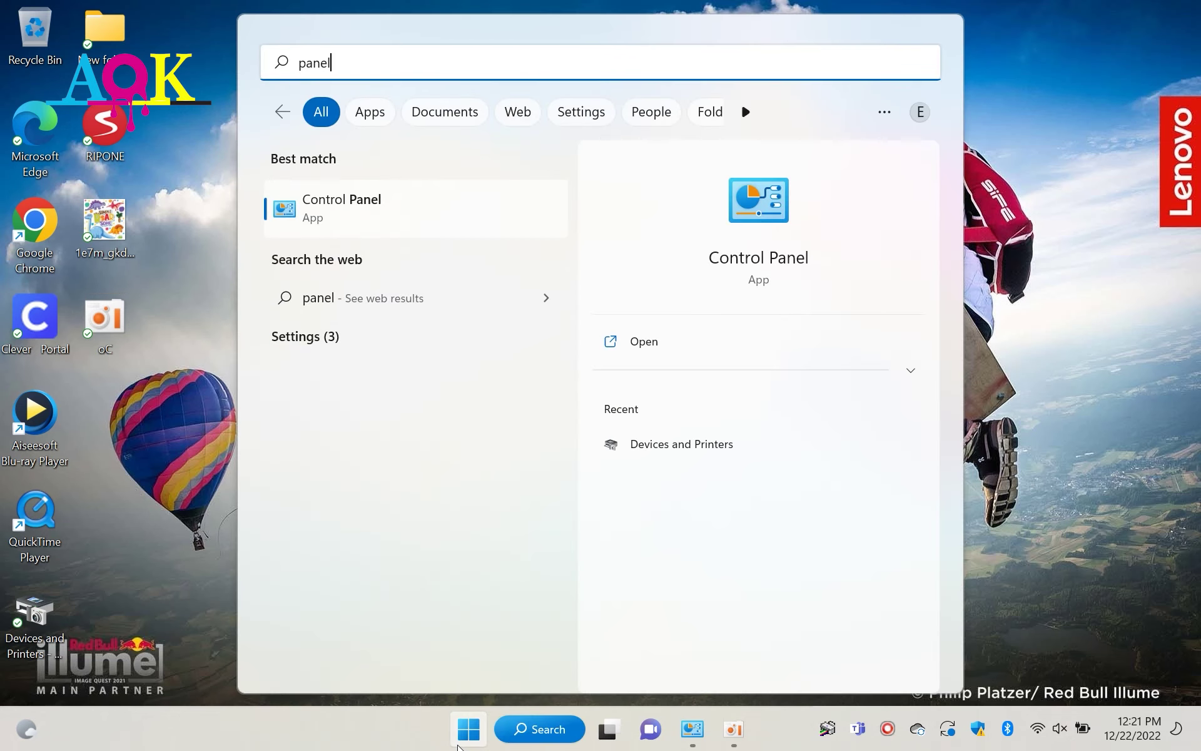
left_click(388, 207)
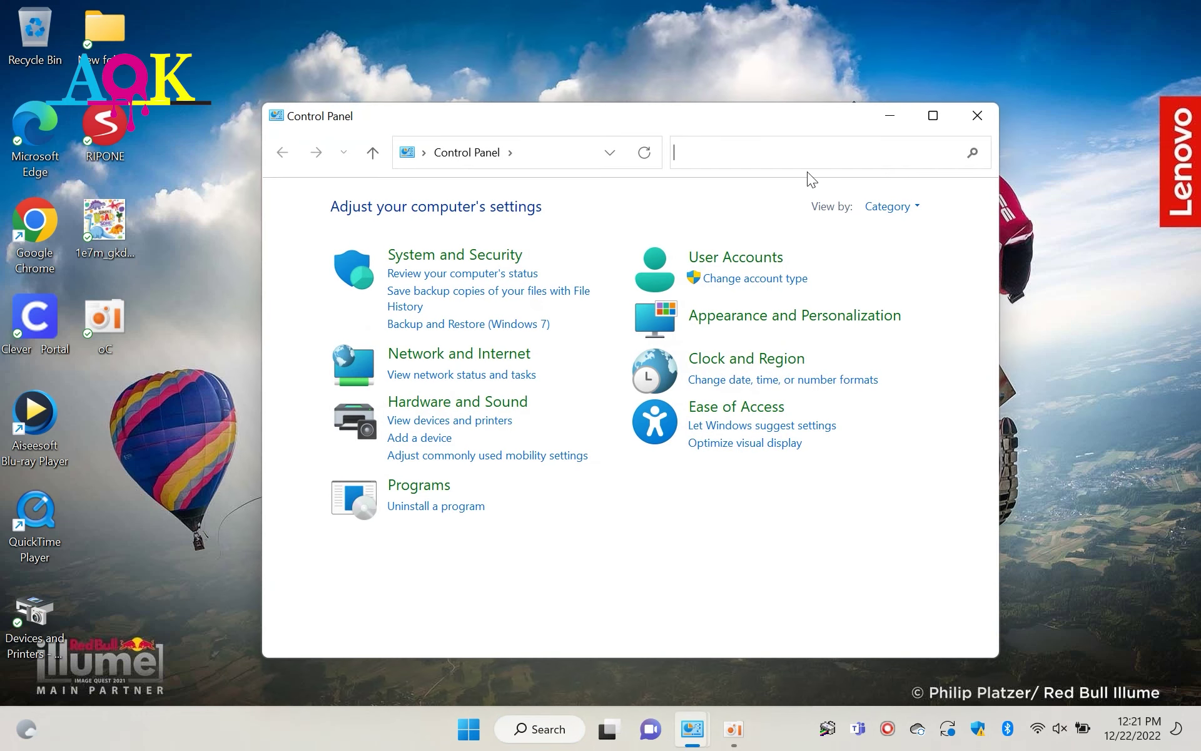
left_click(889, 210)
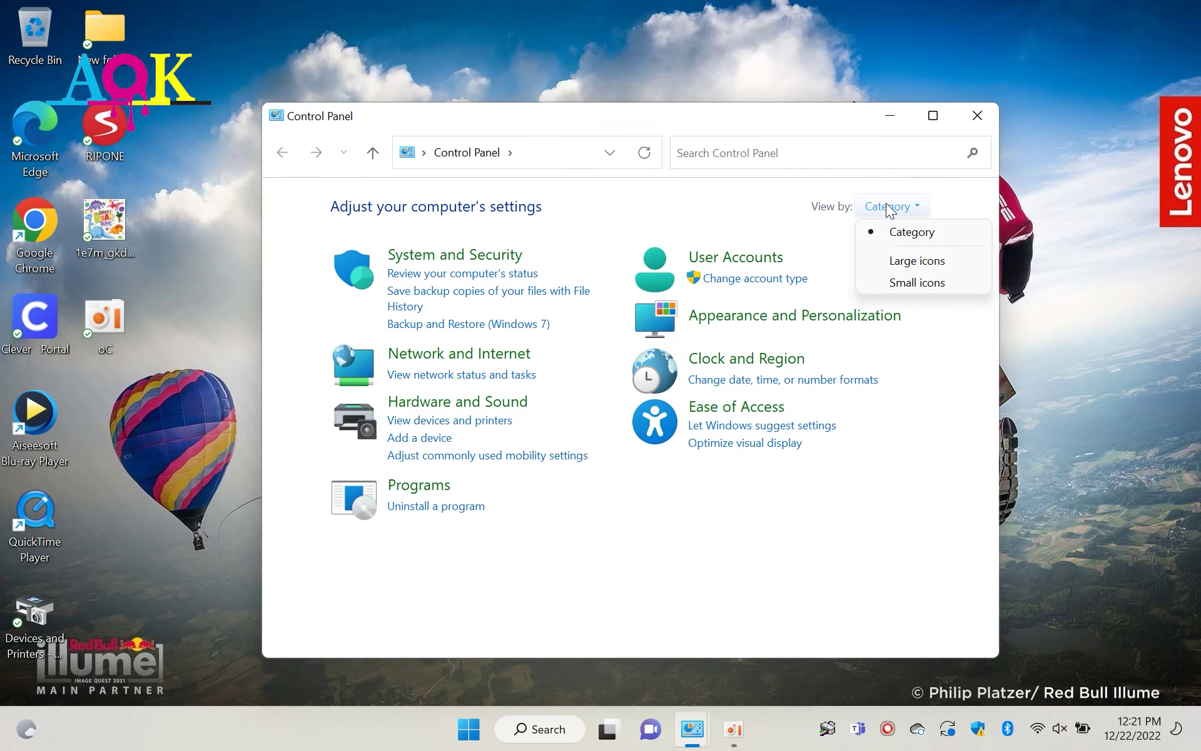
left_click(898, 261)
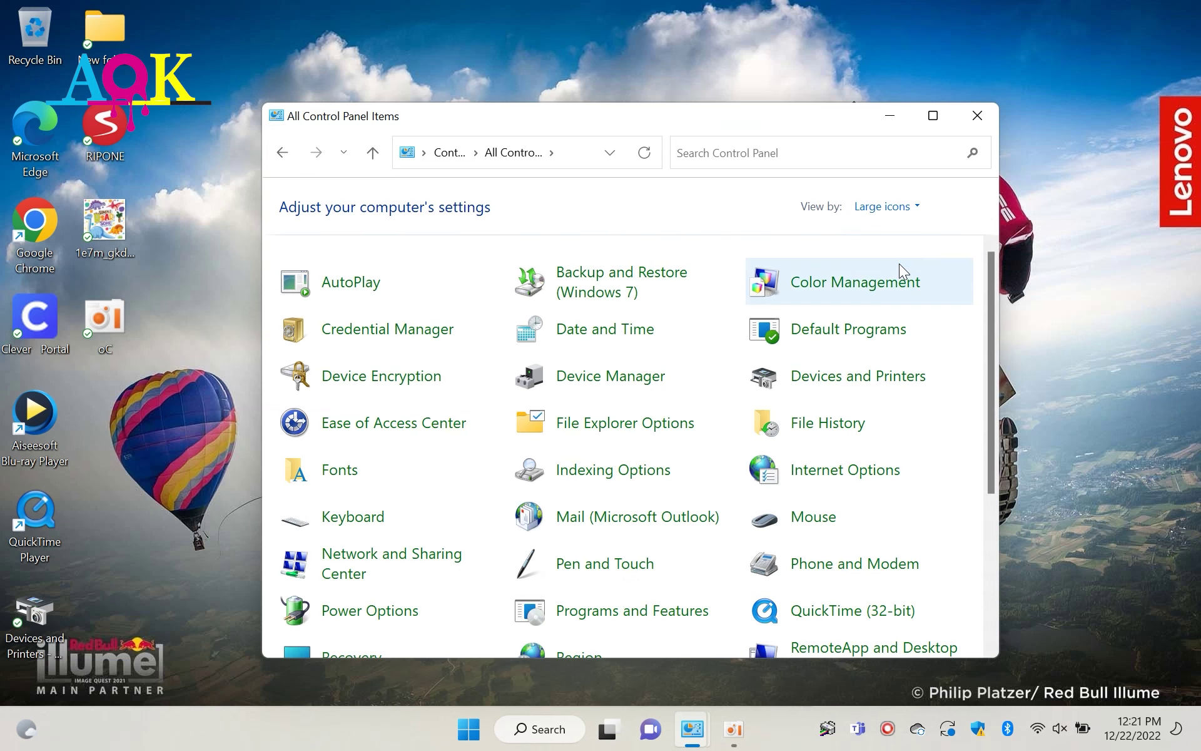
left_click(843, 377)
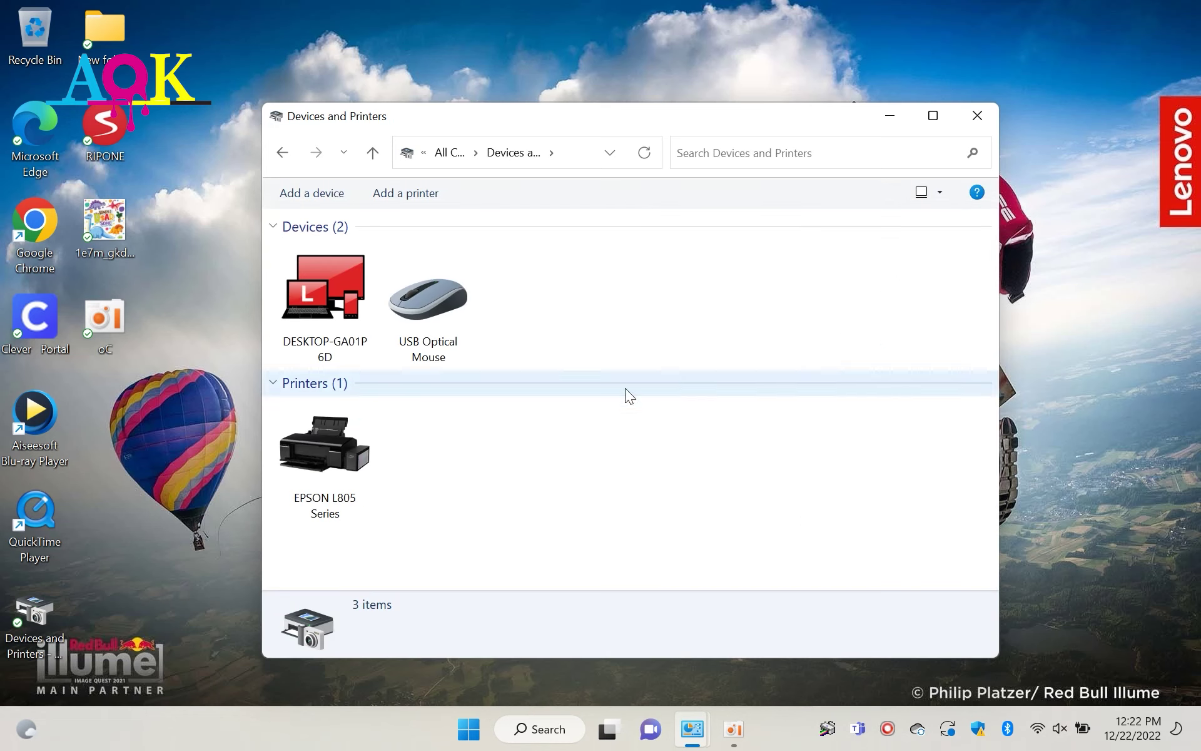
- Open Printing preferences for the EPSON L805 Series on the Maintenance tab and move the dialog up
left_click(321, 452)
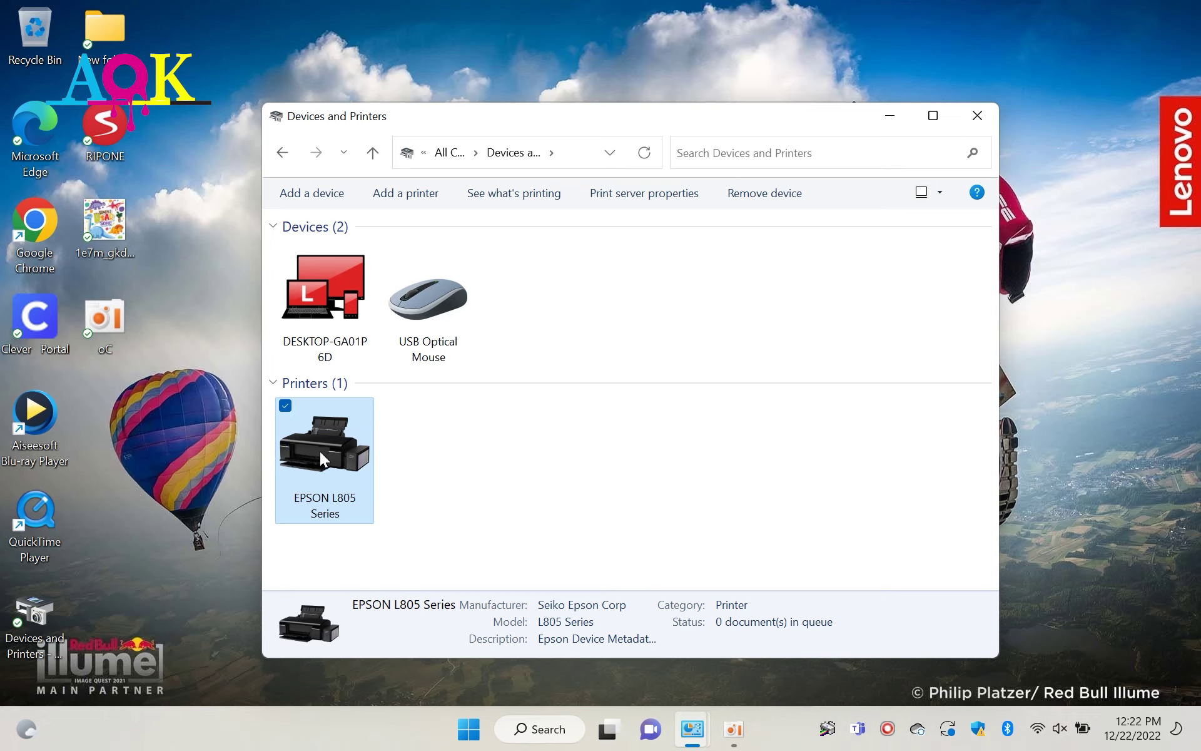
right_click(320, 457)
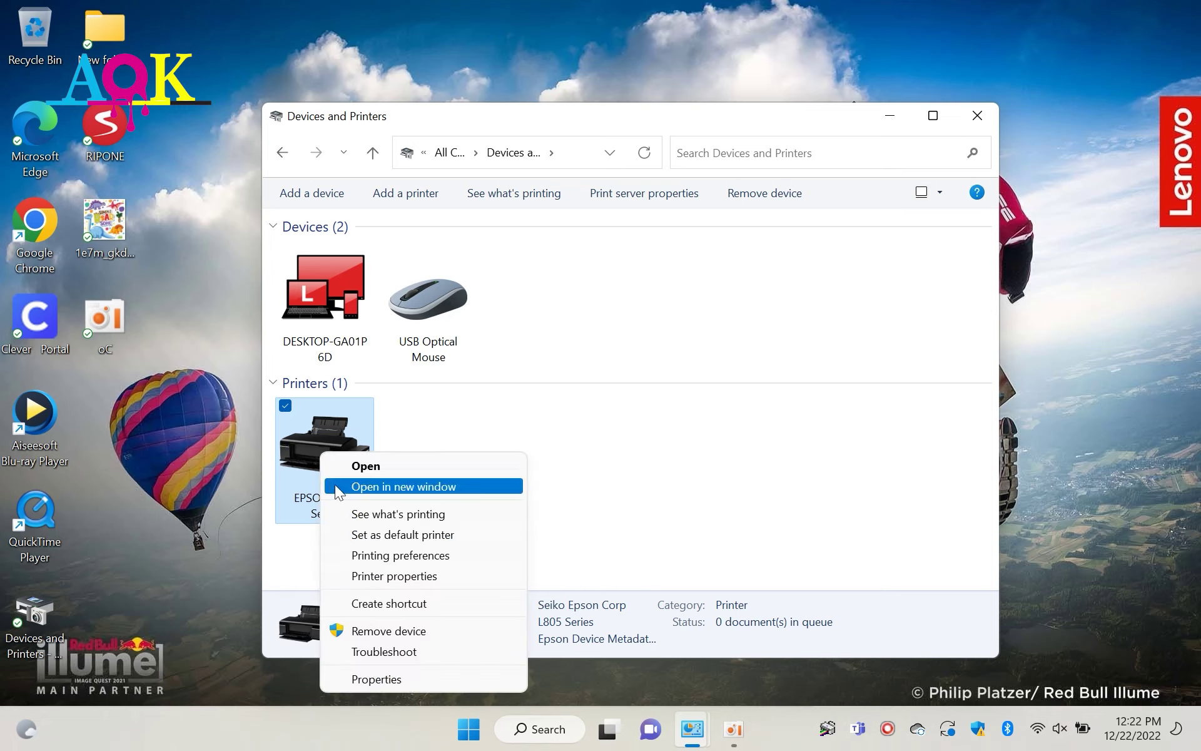
left_click(361, 554)
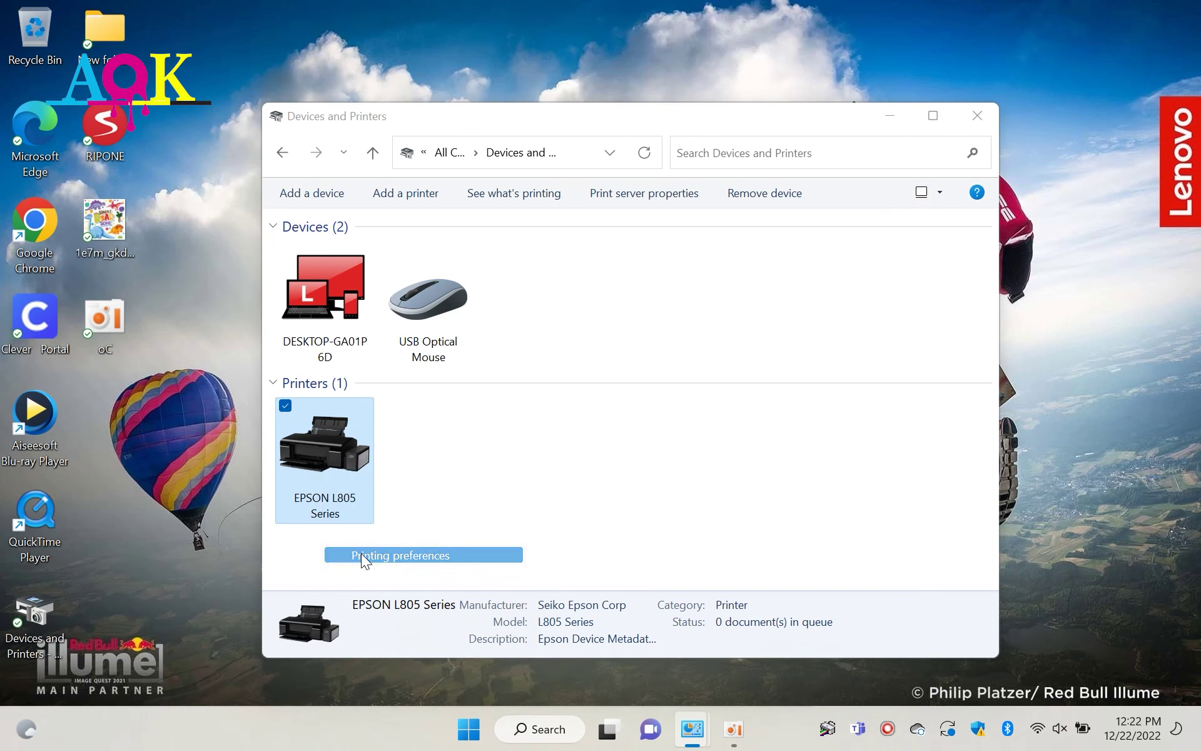
left_click(530, 236)
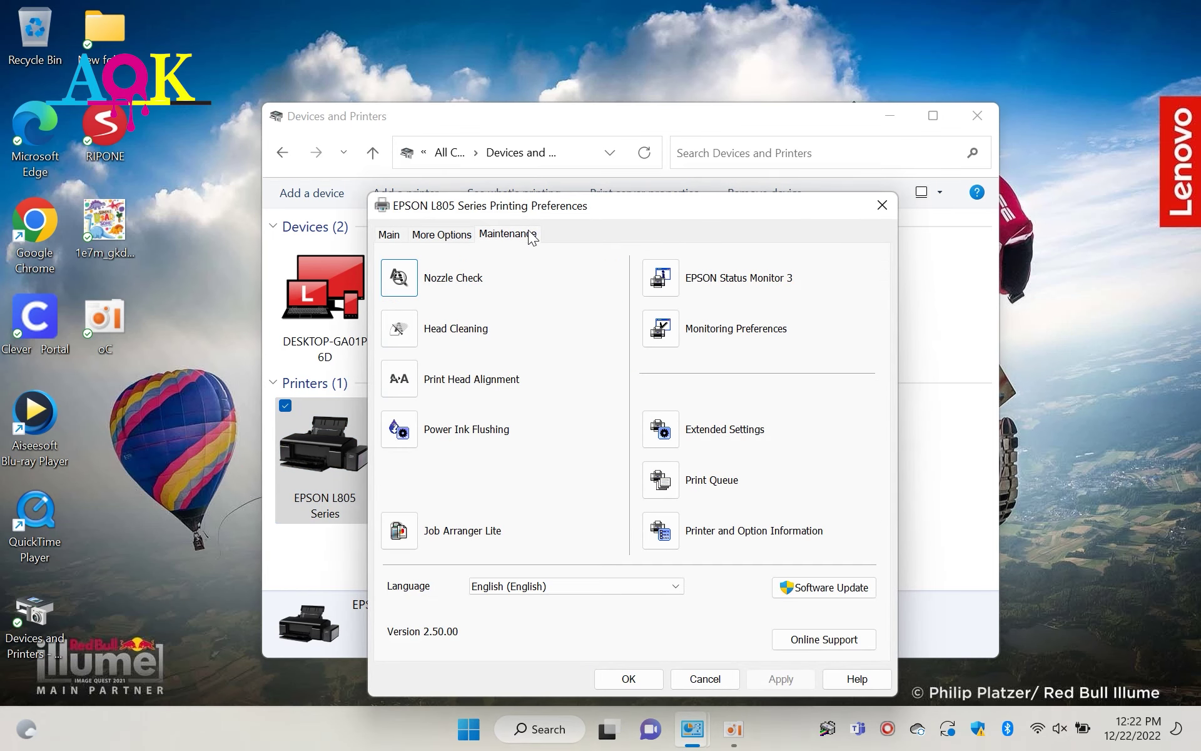
left_click_drag(549, 215, 605, 75)
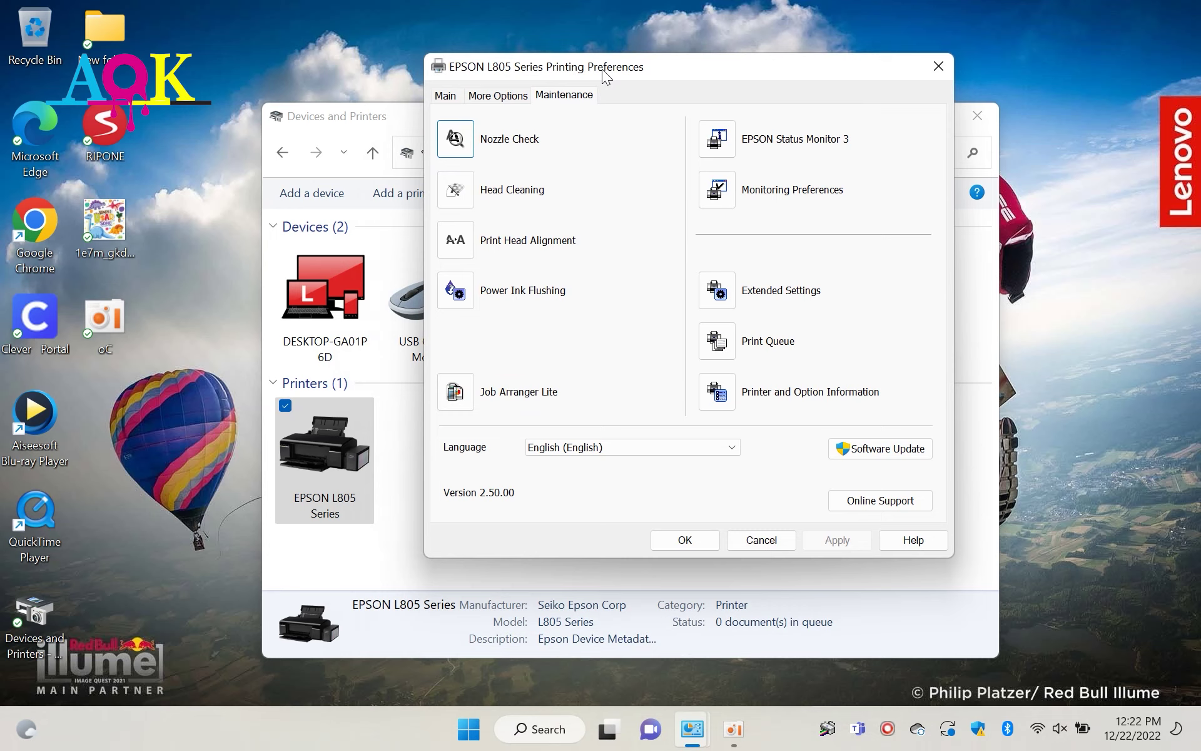
- Run Power Ink Flushing and confirm it; it is refused because under 12 hours have passed
left_click(456, 292)
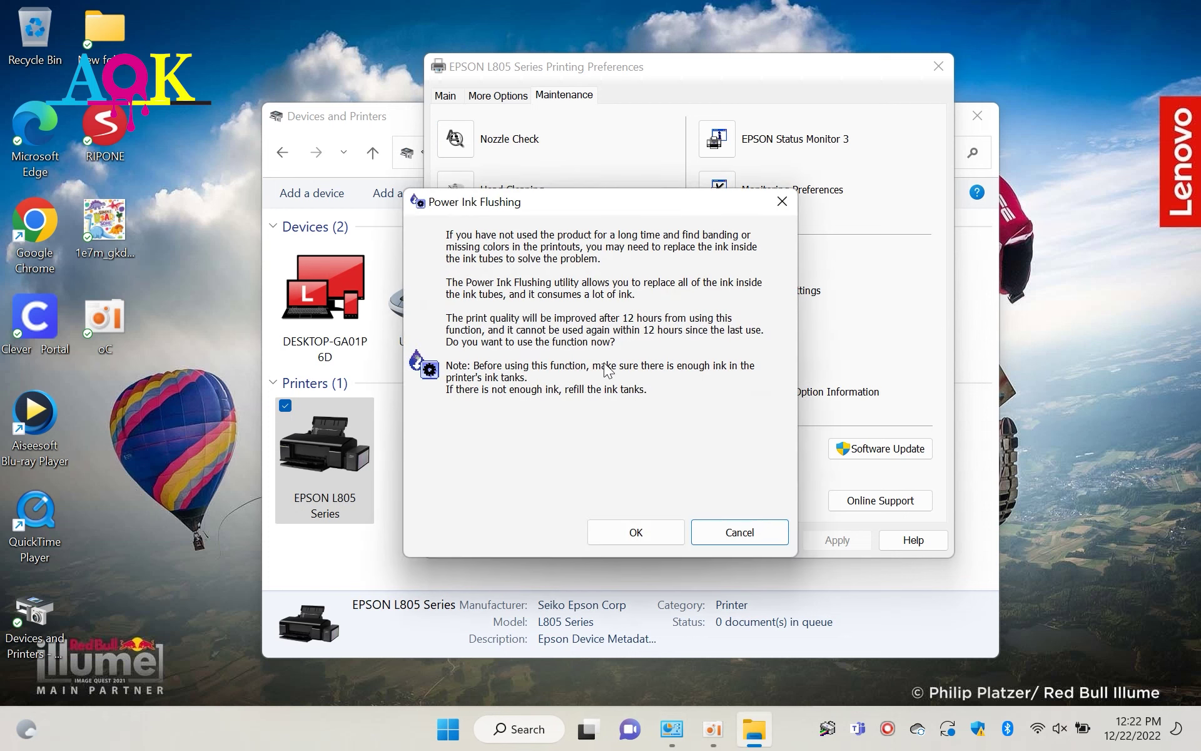
left_click(653, 532)
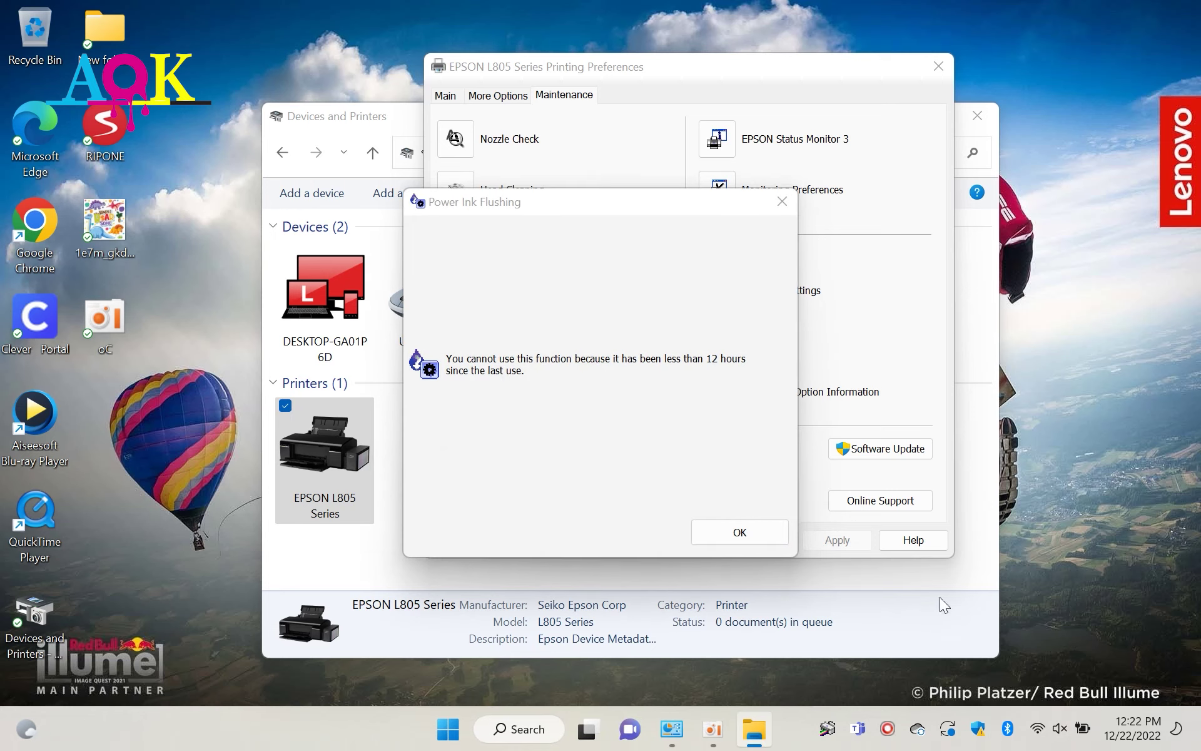
right_click(1124, 736)
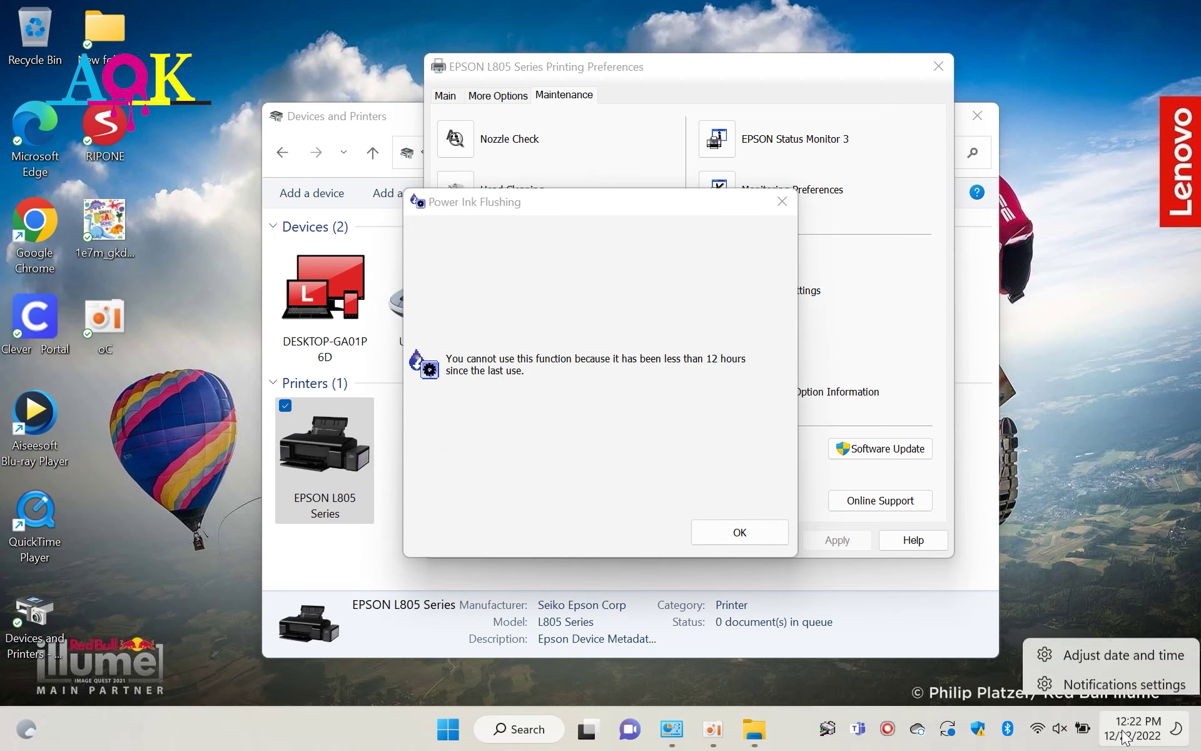
- With automatic time left off, manually change the system date from December 21 to December 22, 2022
left_click(1120, 646)
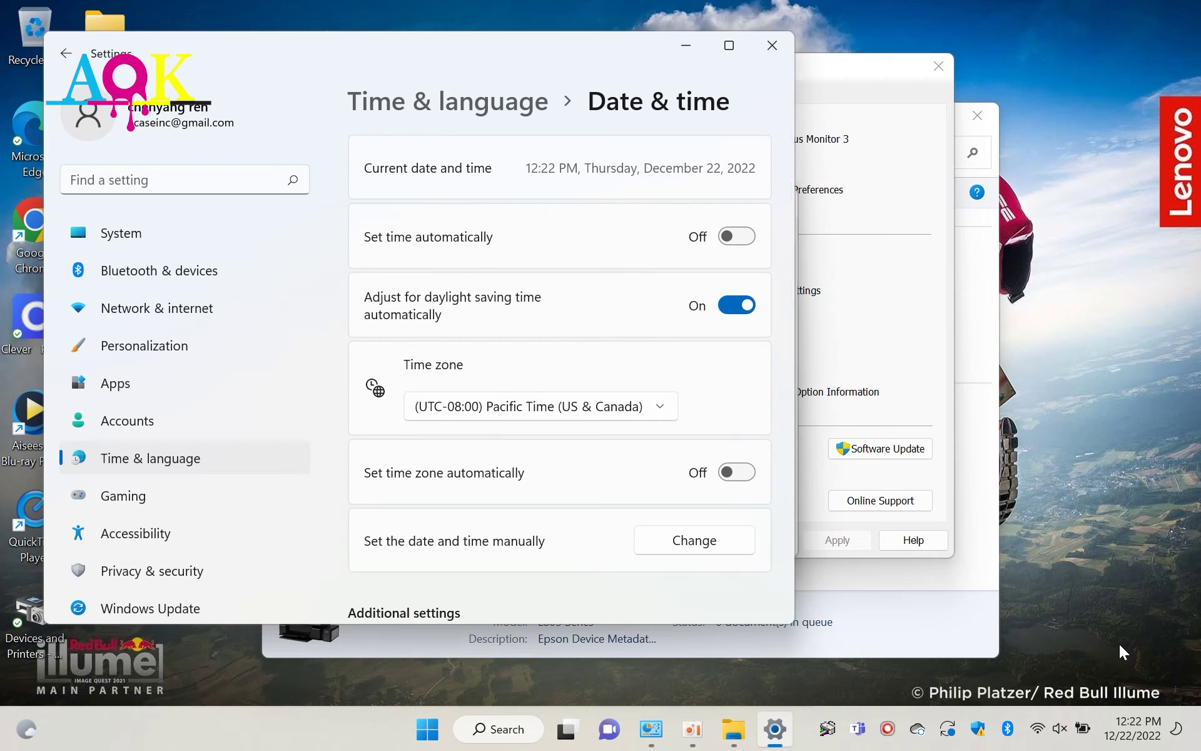
left_click(731, 237)
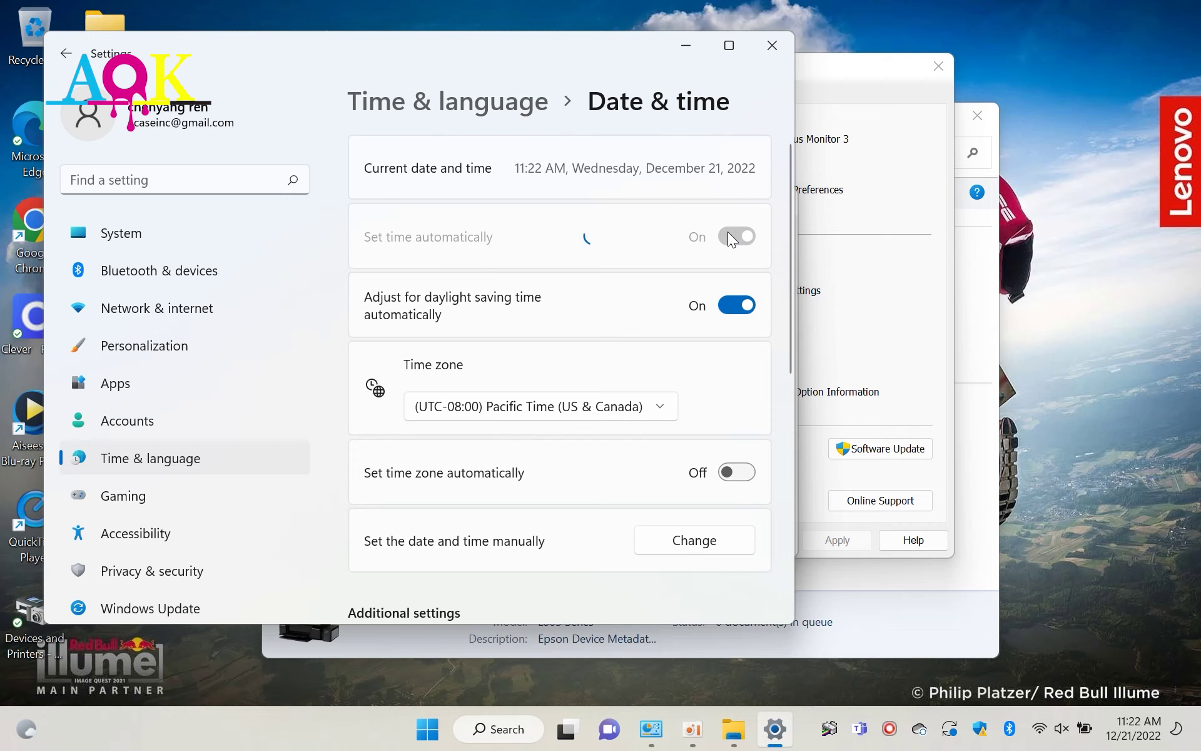
left_click(736, 236)
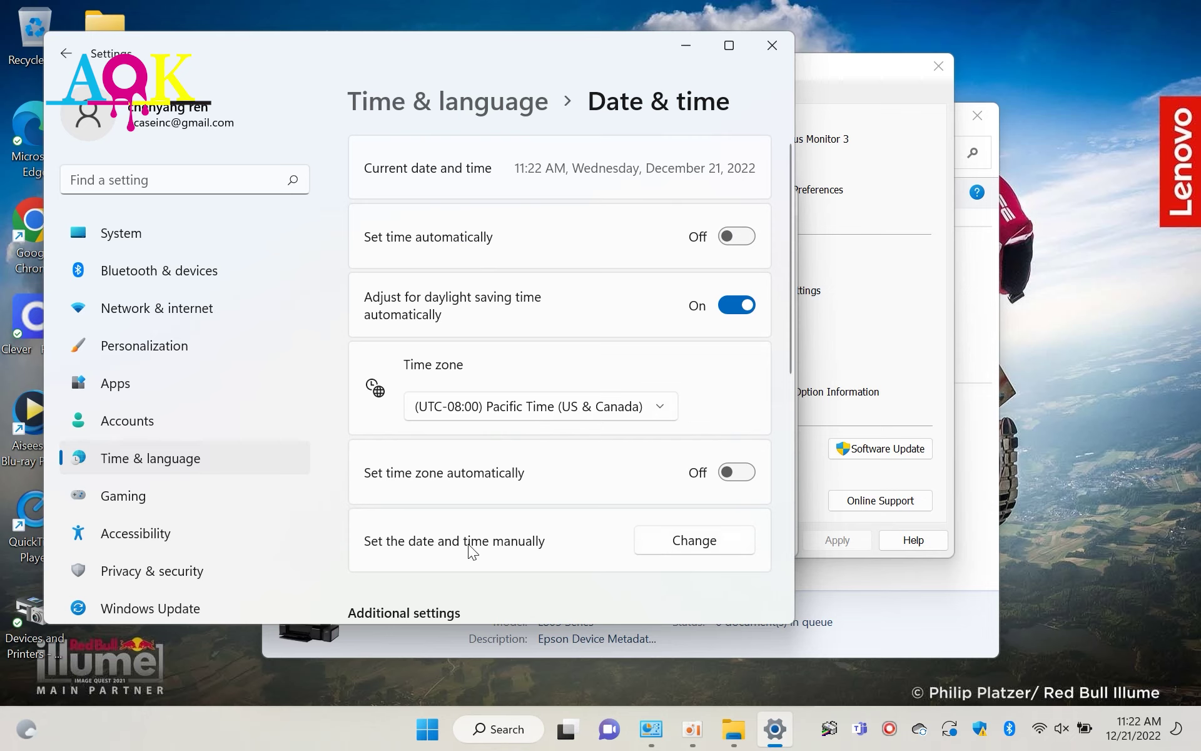
left_click(692, 544)
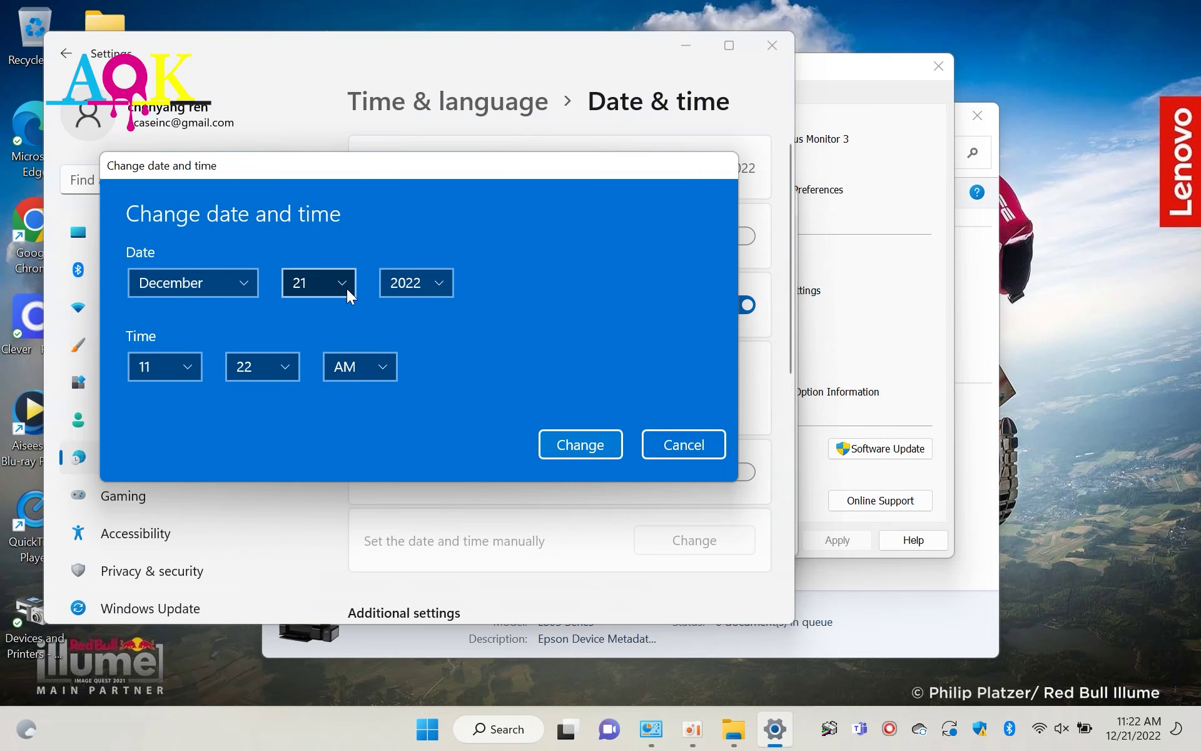
left_click(347, 288)
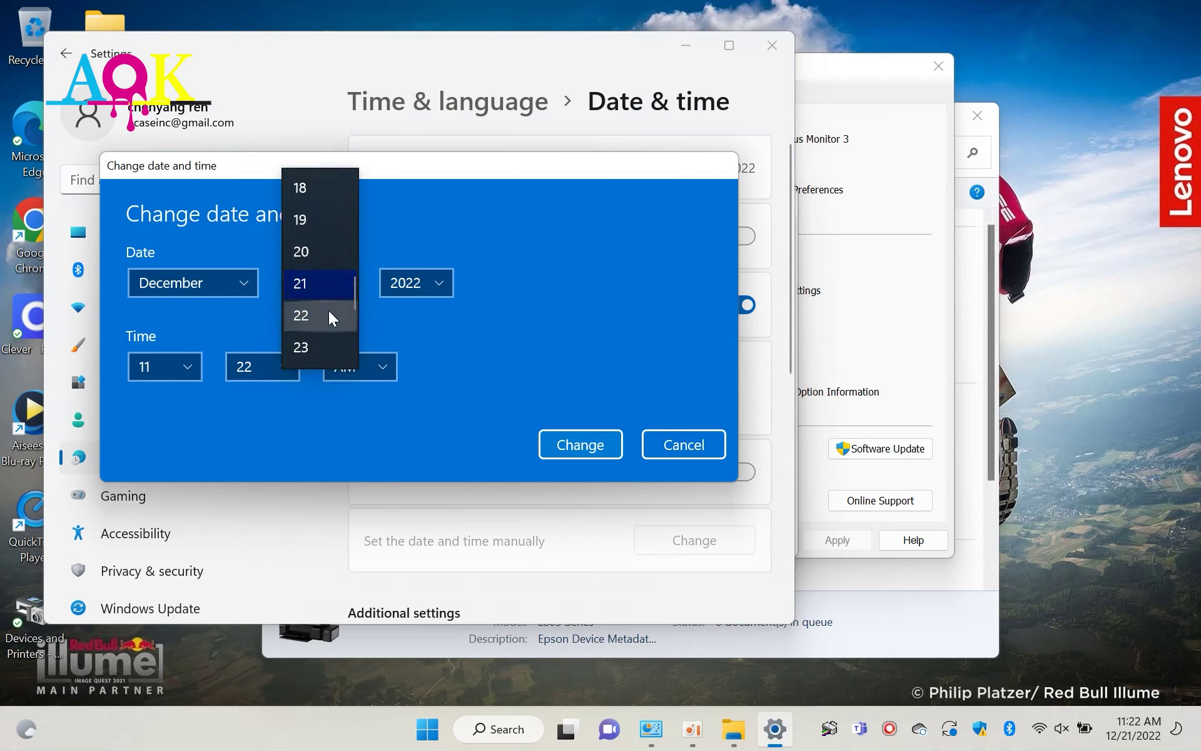
left_click(330, 314)
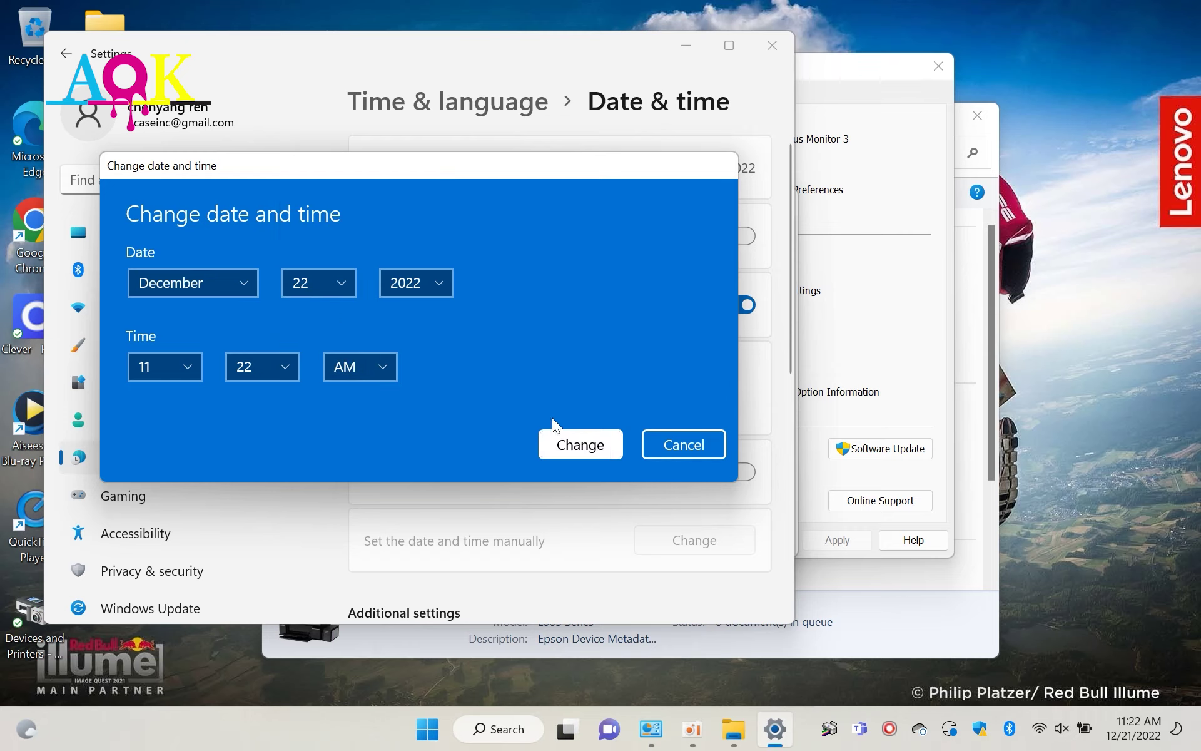
left_click(570, 432)
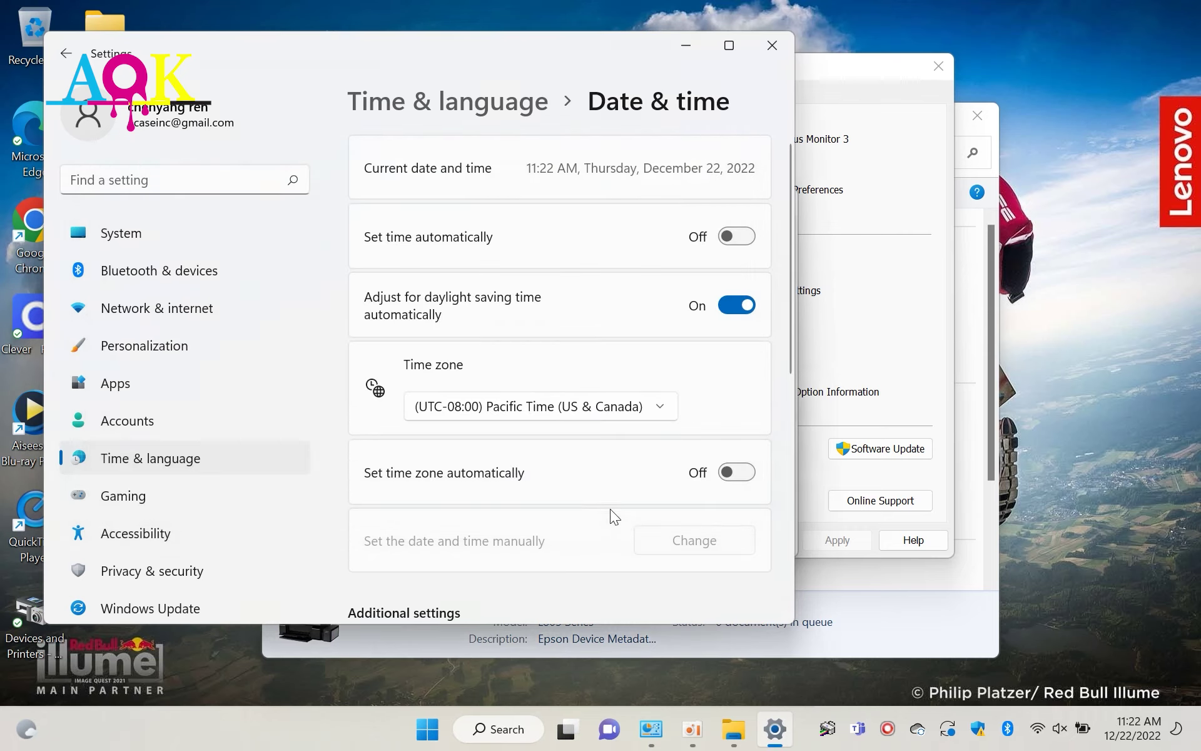
- Minimize Settings, dismiss the 12-hour error, and relaunch Power Ink Flushing up to its final confirmation
left_click(690, 52)
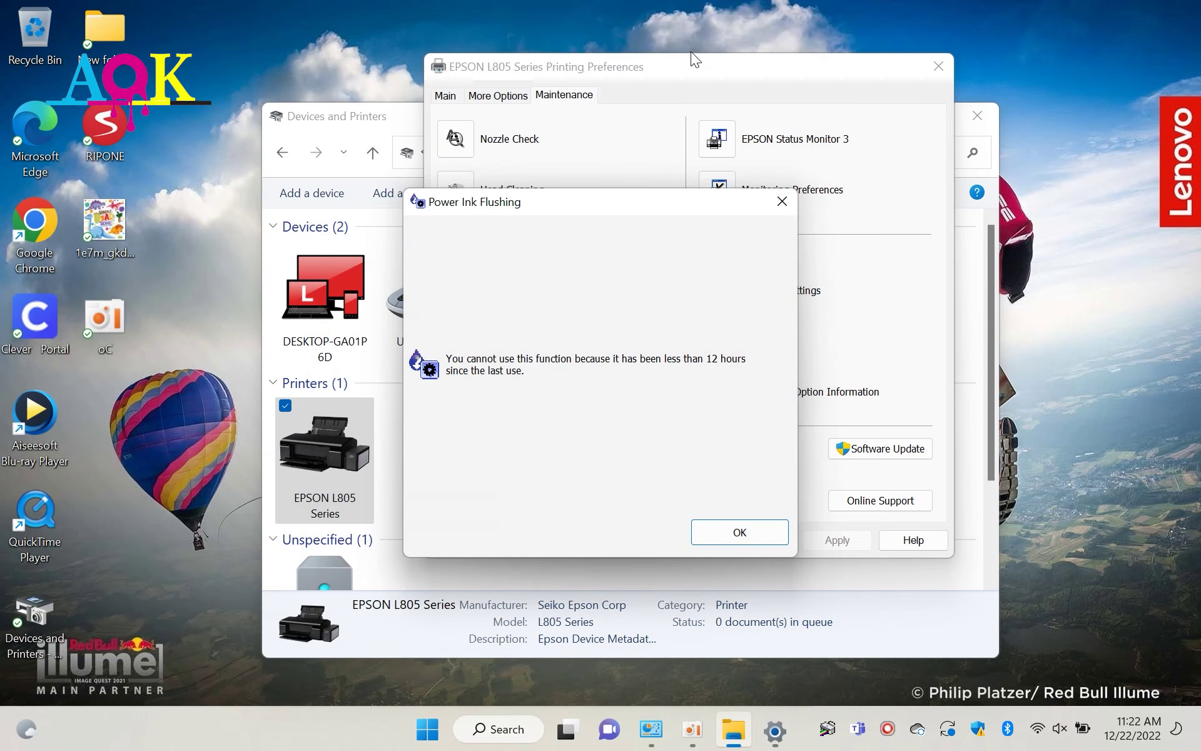
left_click(722, 536)
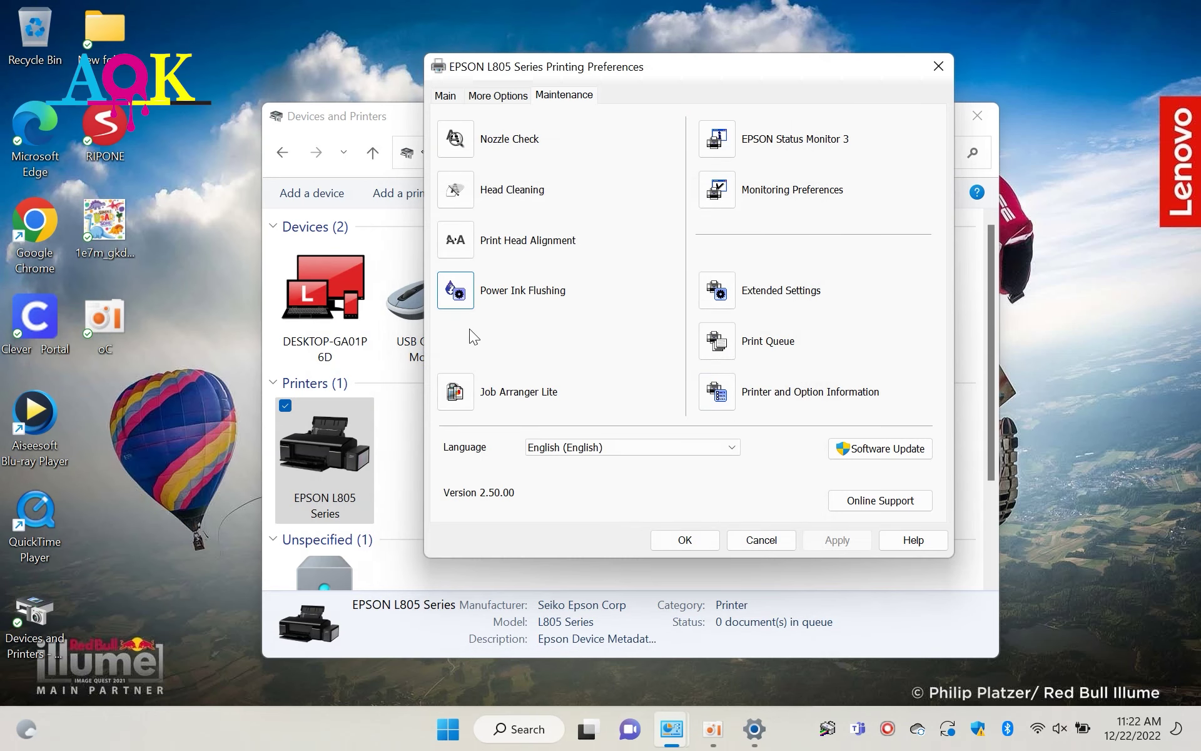
left_click(459, 295)
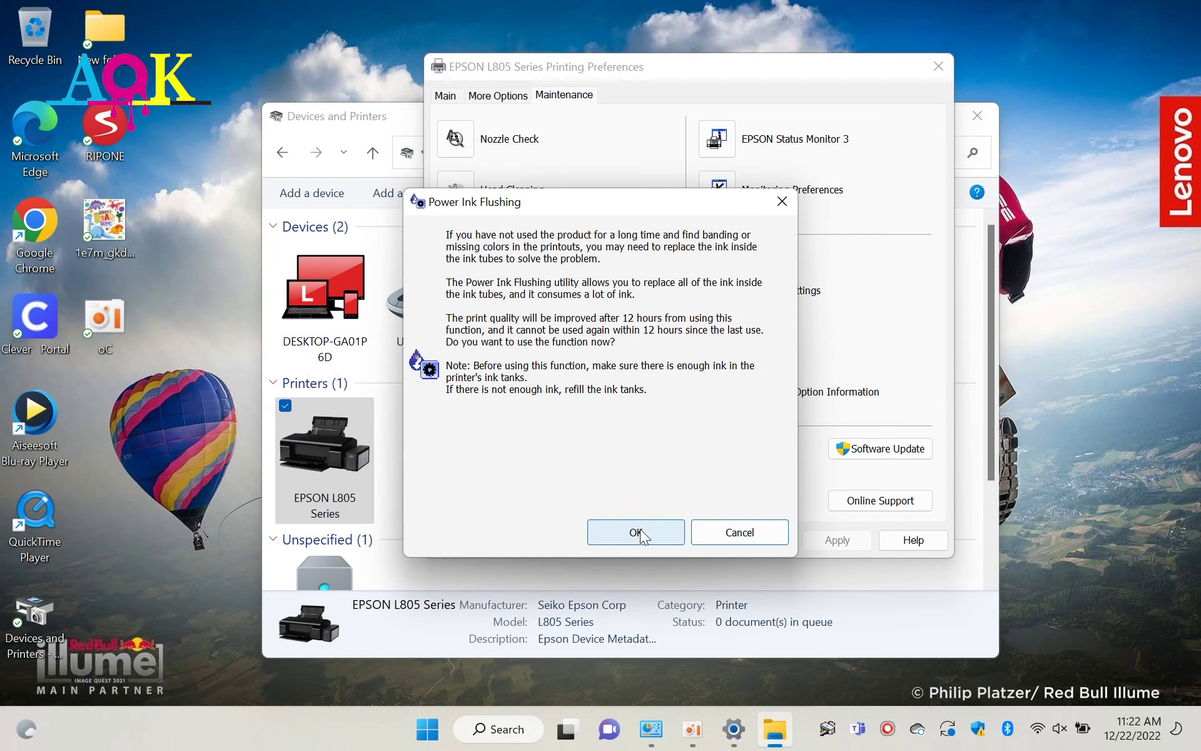
left_click(636, 532)
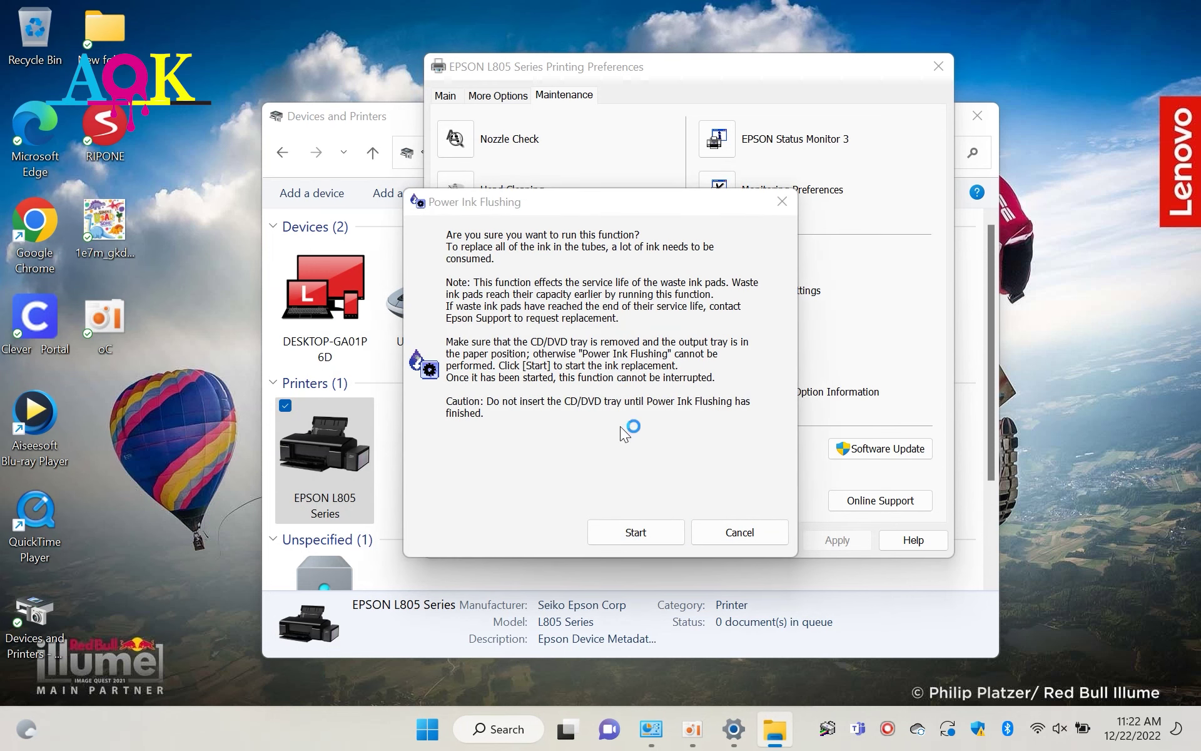
left_click_drag(561, 208, 528, 148)
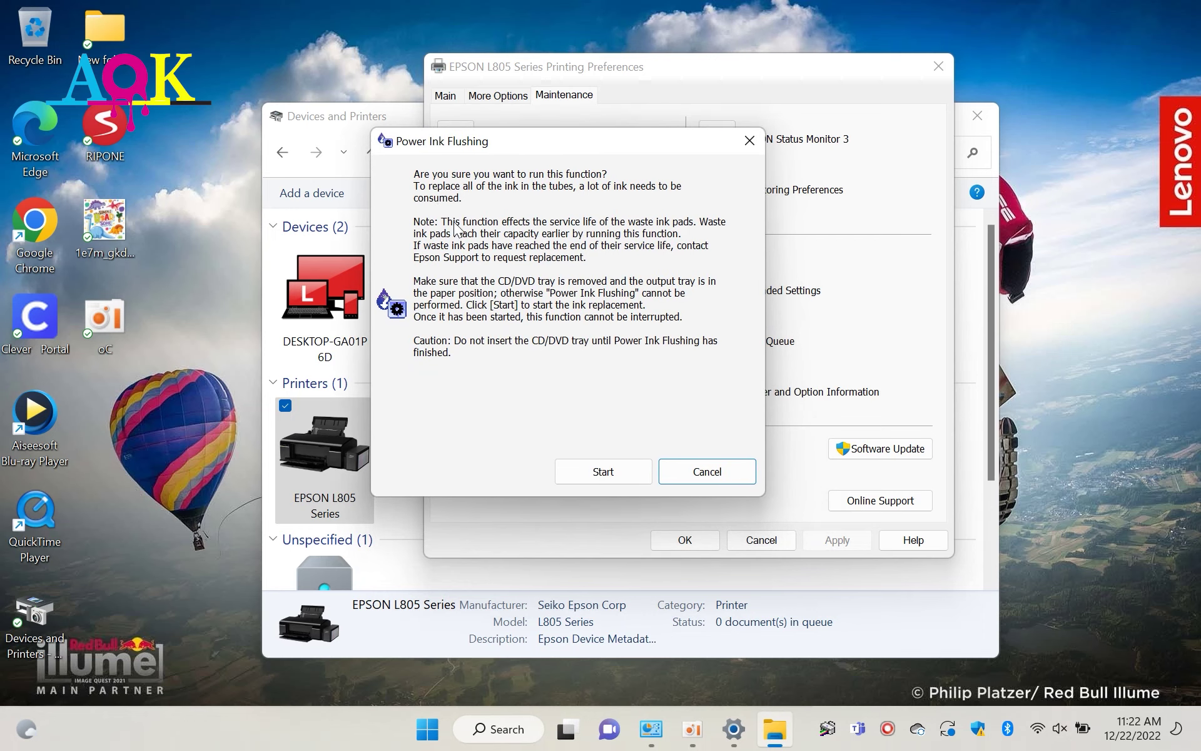
- Start the Power Ink Flushing and let it finish until the Nozzle Check patterns appear
left_click(590, 469)
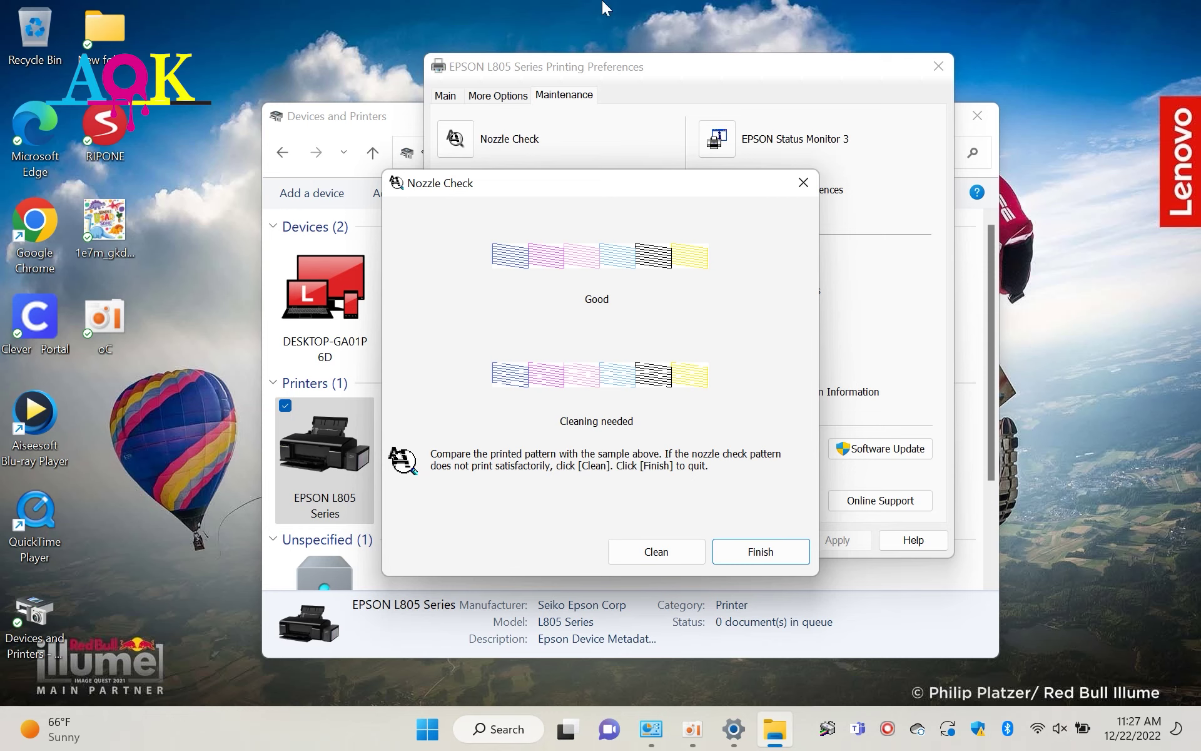
- Finish the Nozzle Check review, then run a Head Cleaning cycle to completion
left_click(759, 551)
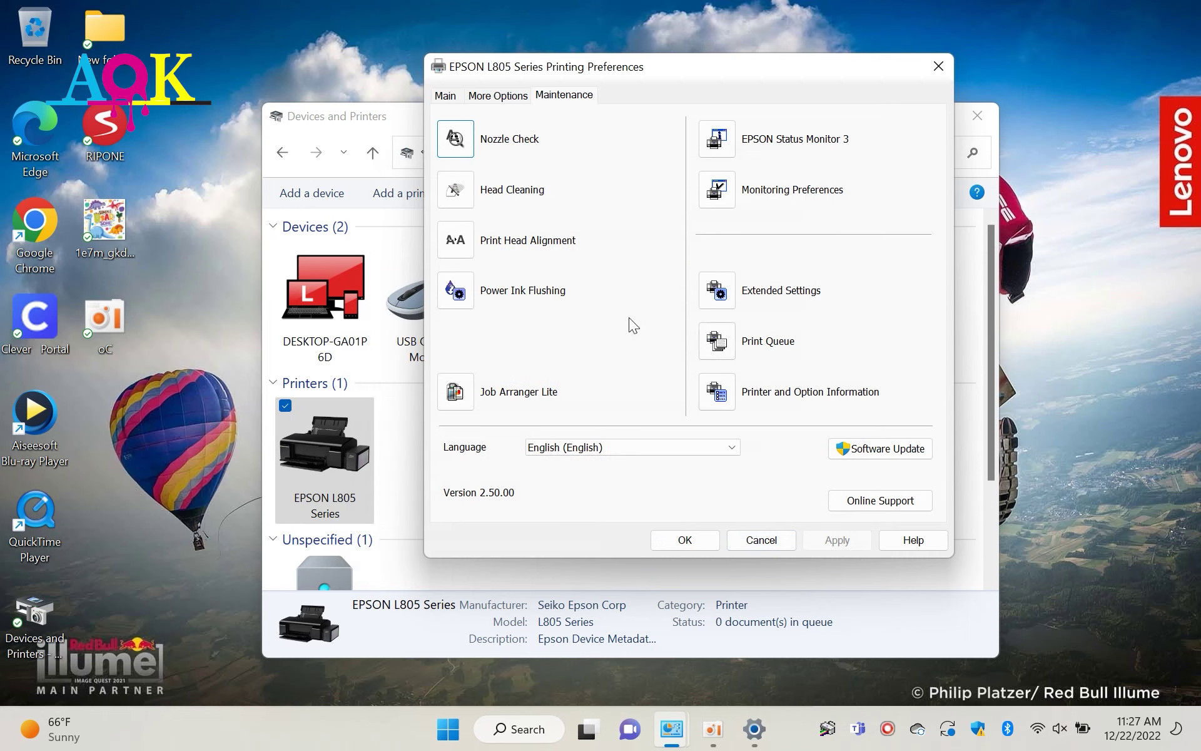
left_click(460, 191)
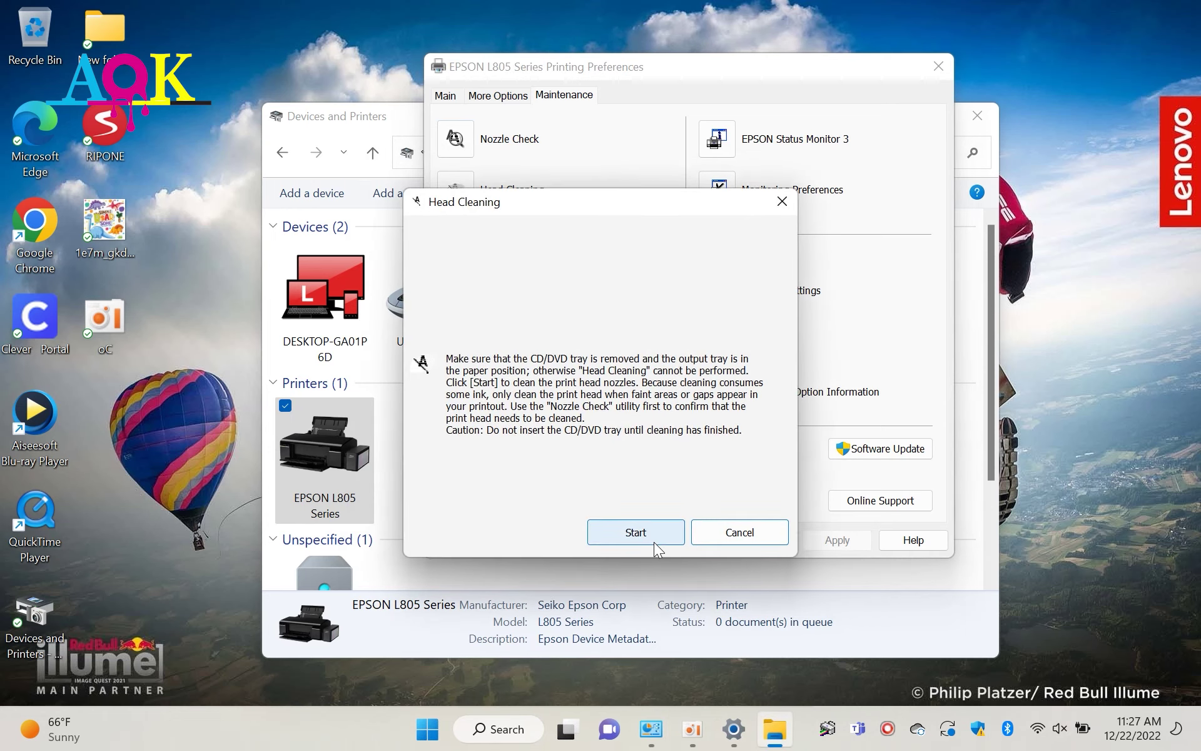
left_click(655, 540)
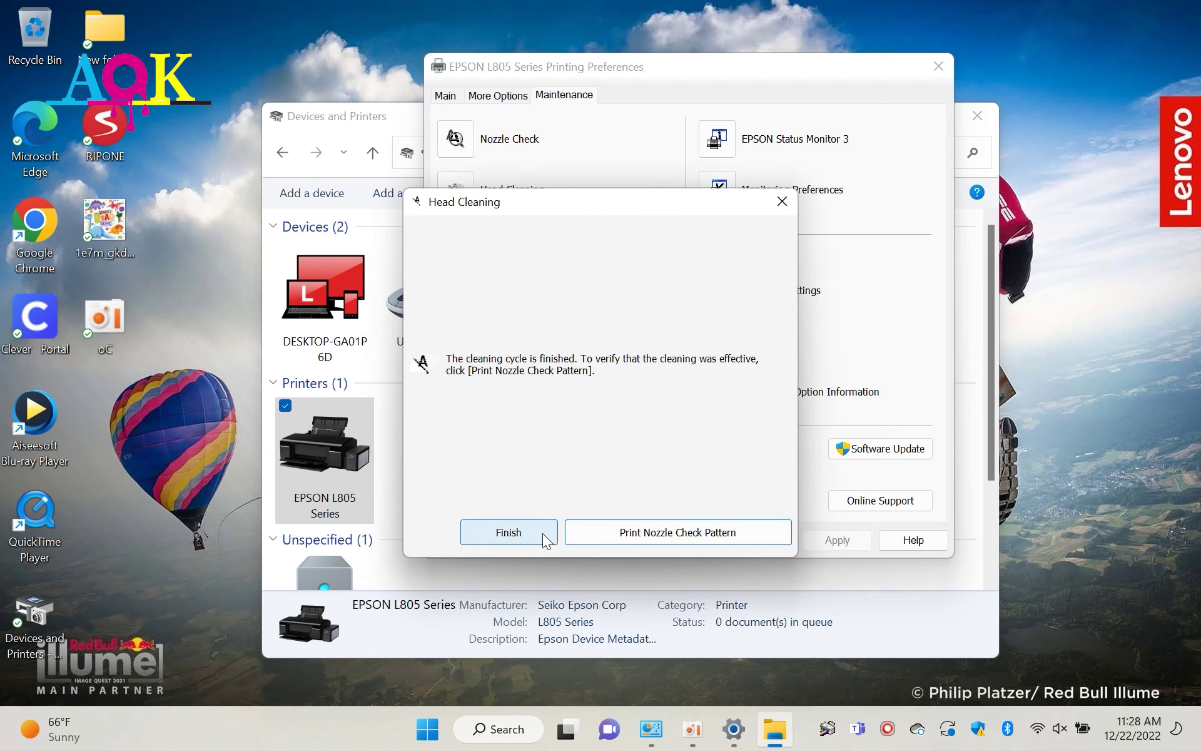
- Close the finished Head Cleaning dialog and the EPSON L805 Printing Preferences window
left_click(542, 533)
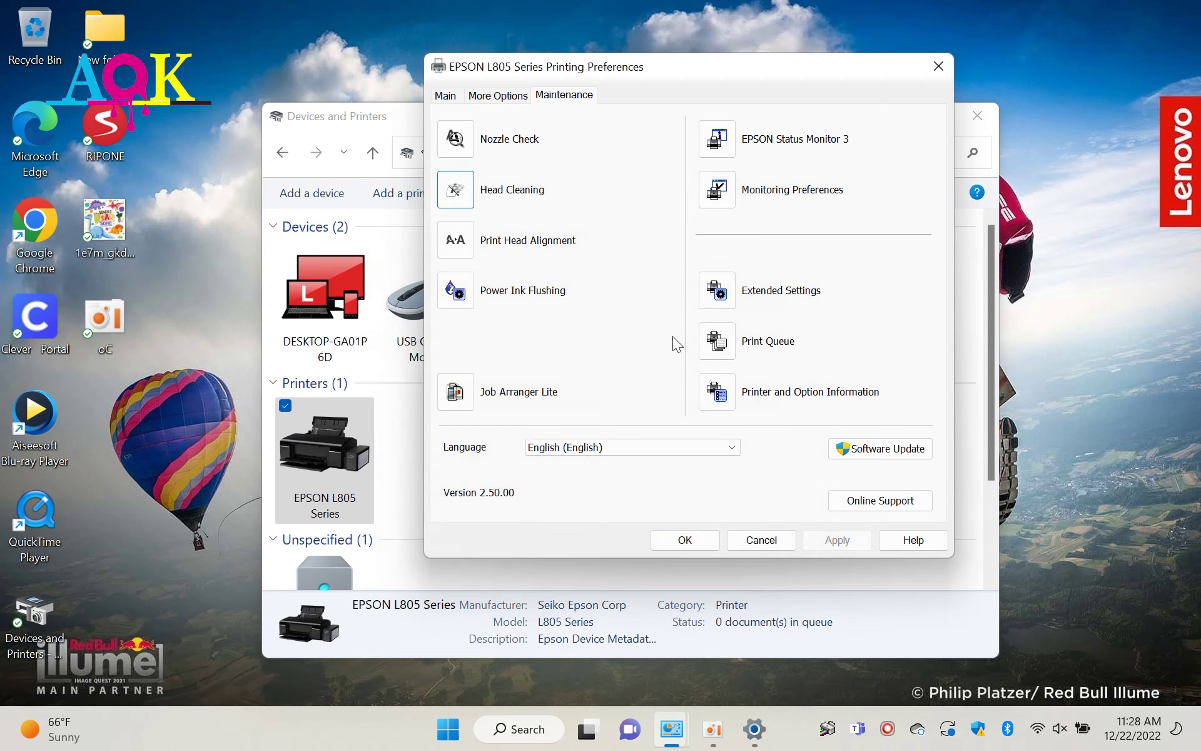
left_click(925, 65)
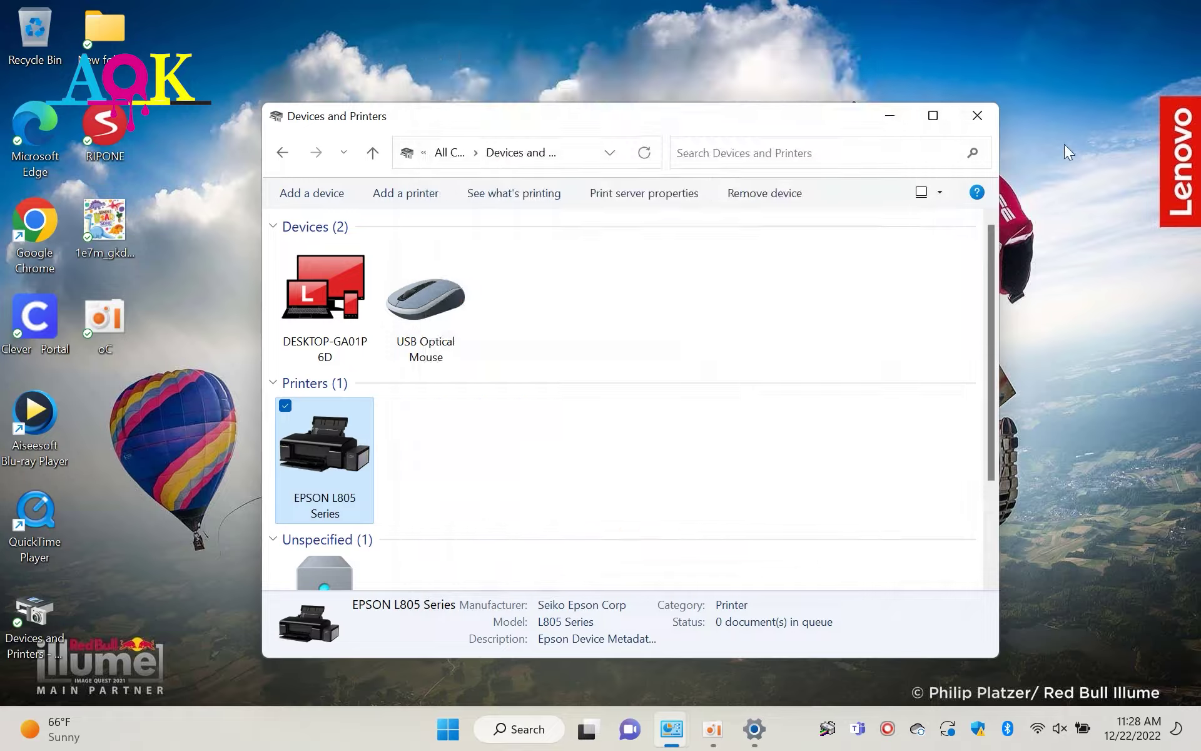